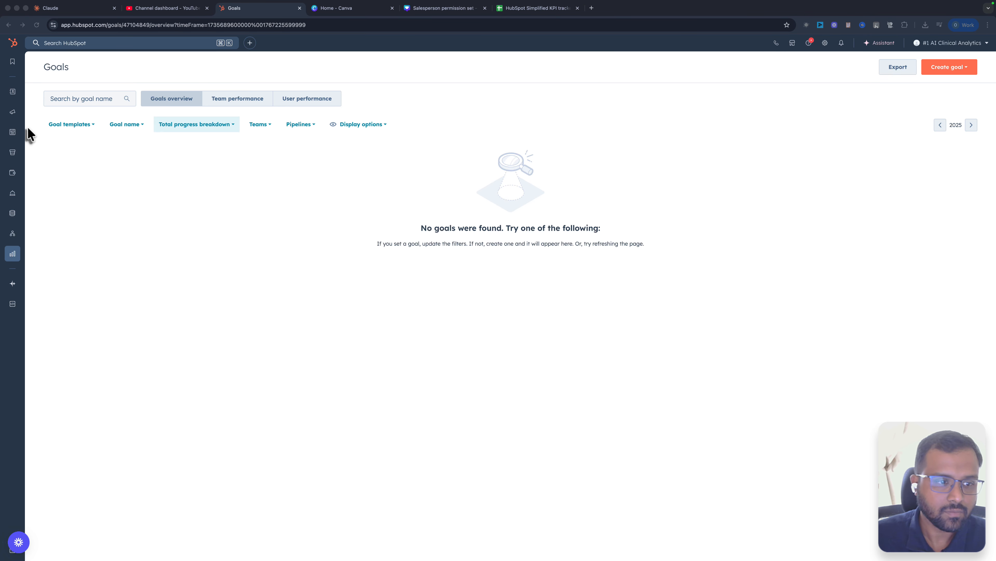
- Open the Goals section under Reporting and start creating a goal from a template
mouse_move(12, 253)
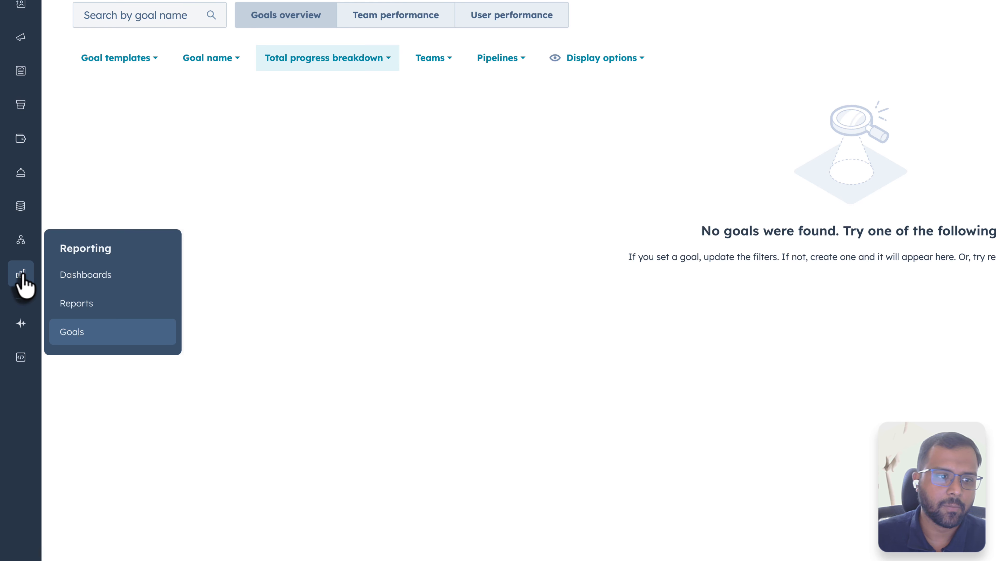
click(76, 337)
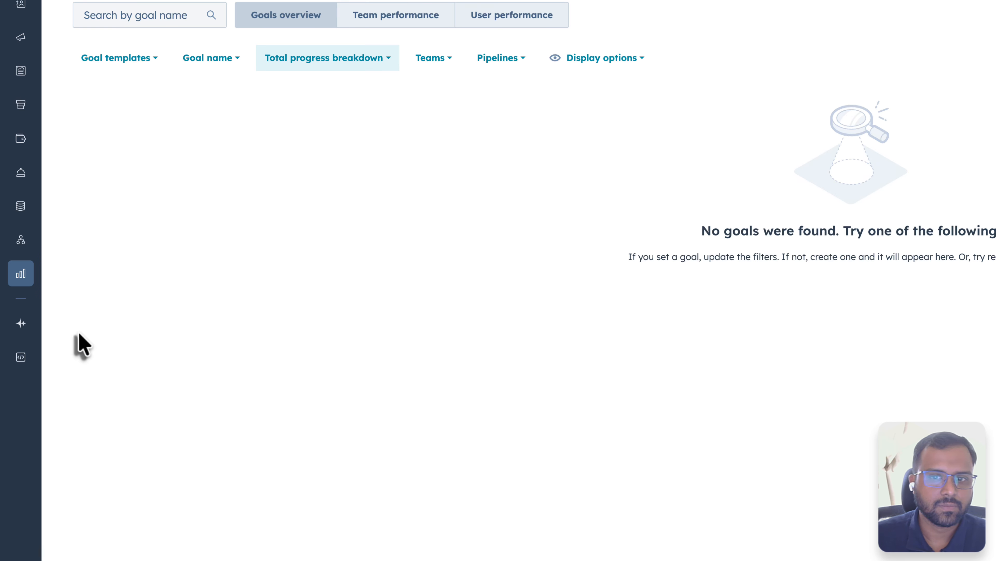
click(954, 73)
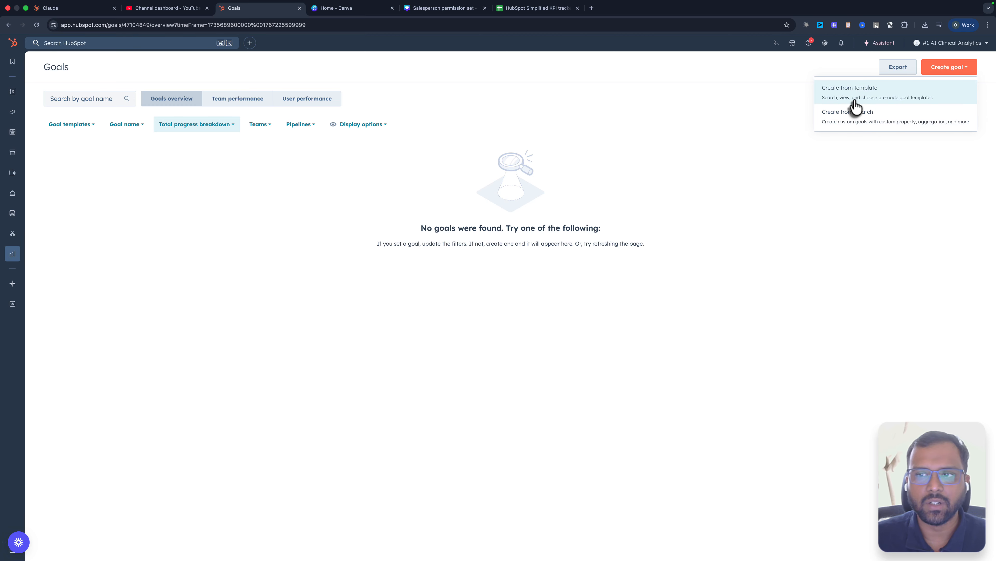
click(856, 96)
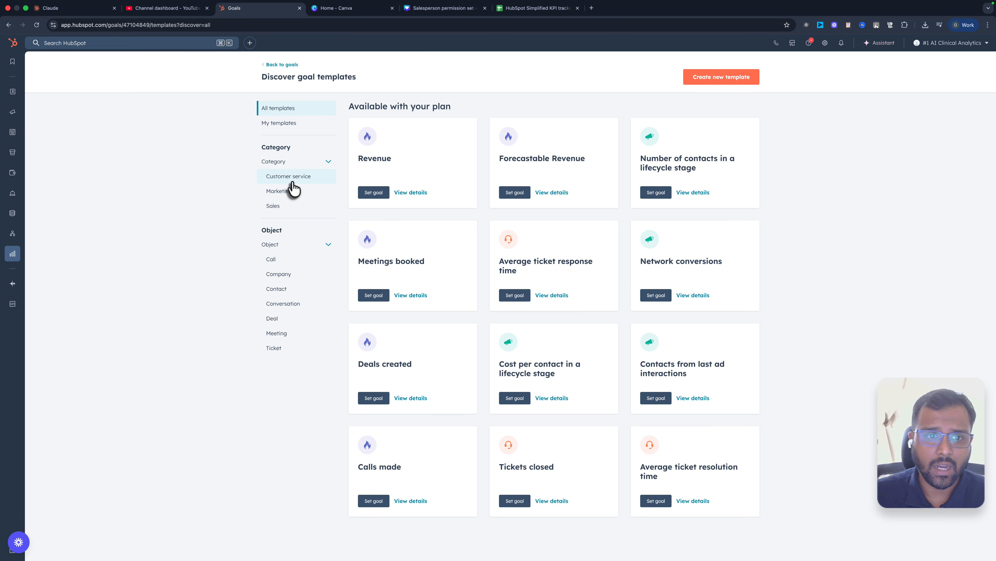
- Browse the Marketing and Sales goal templates, return to all templates, and start a goal from the Meetings booked template
click(285, 192)
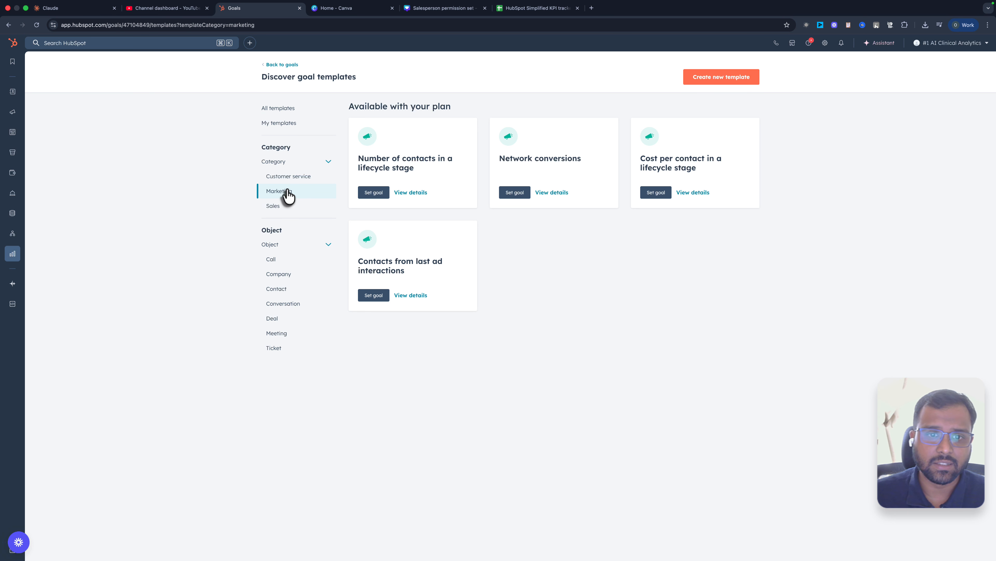
click(280, 208)
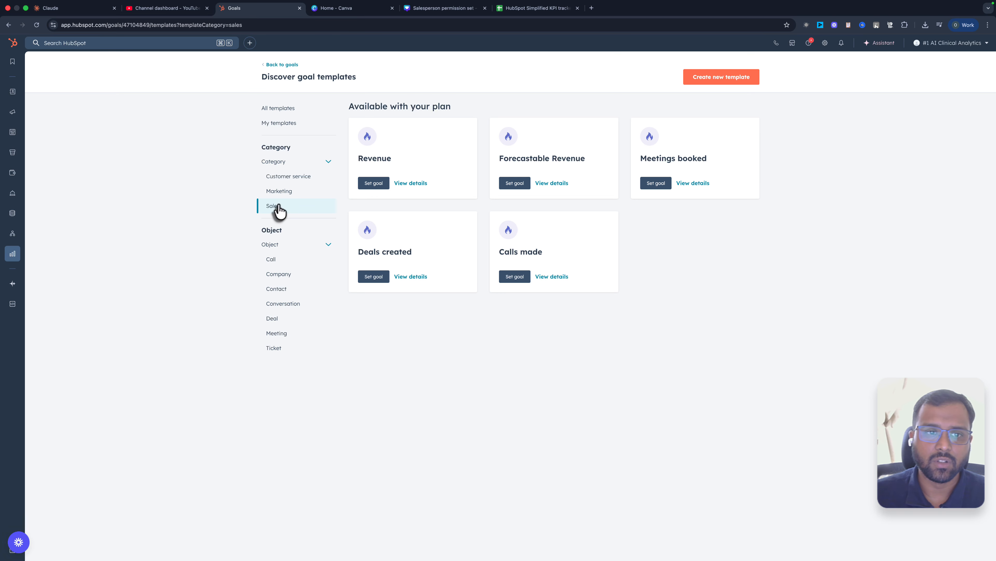
click(290, 112)
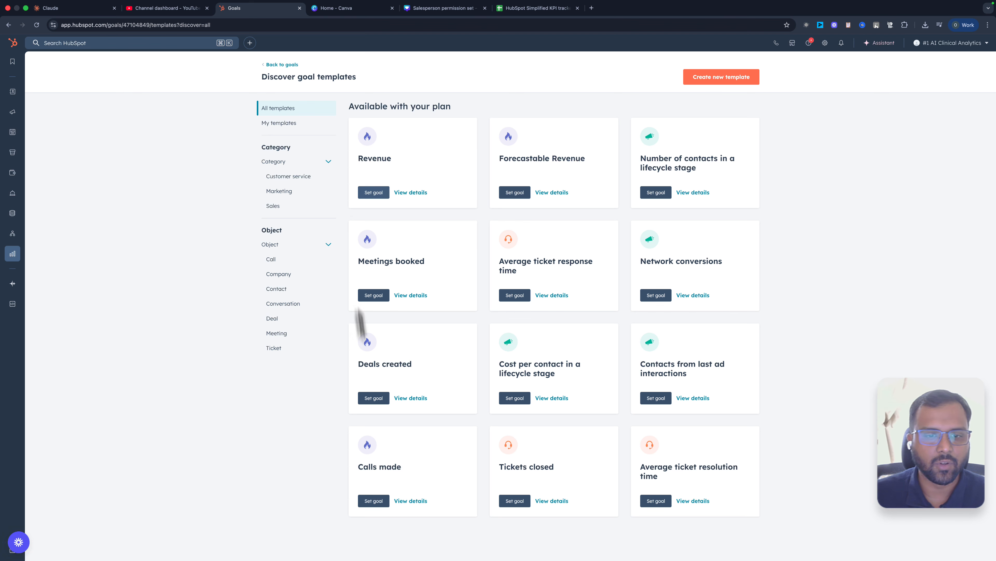
click(372, 295)
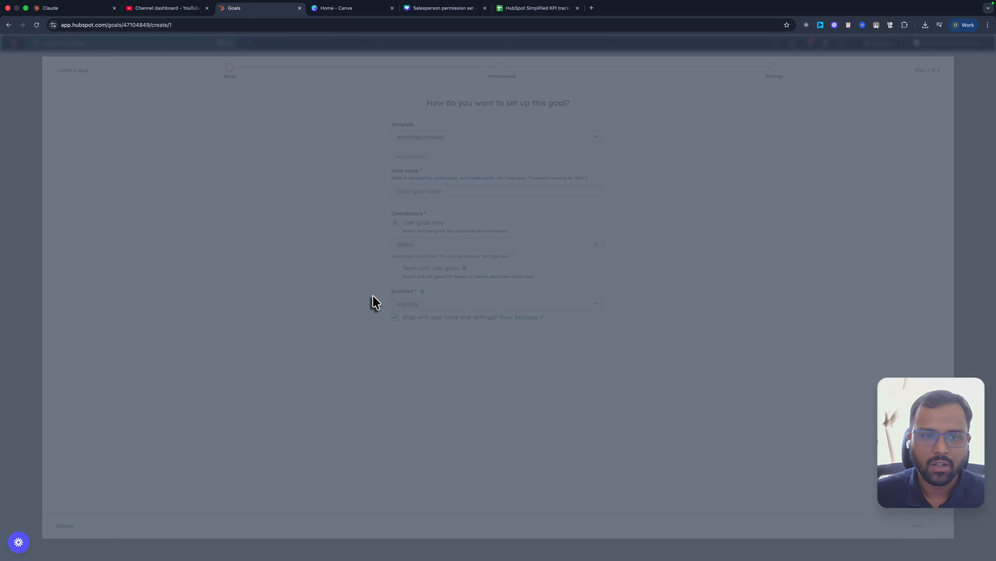
- Name the goal "Meetings booked"
click(424, 182)
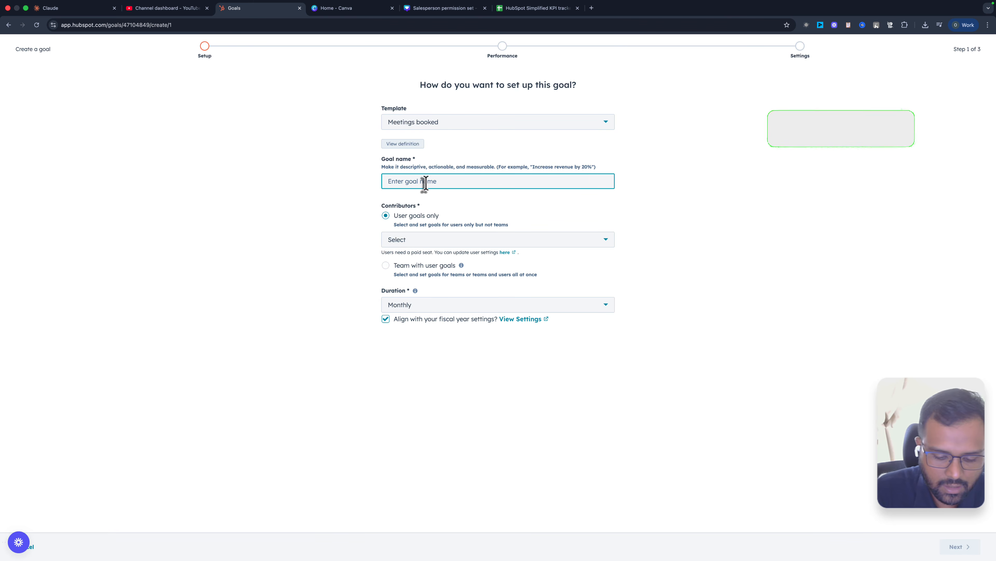
text(Meeting)
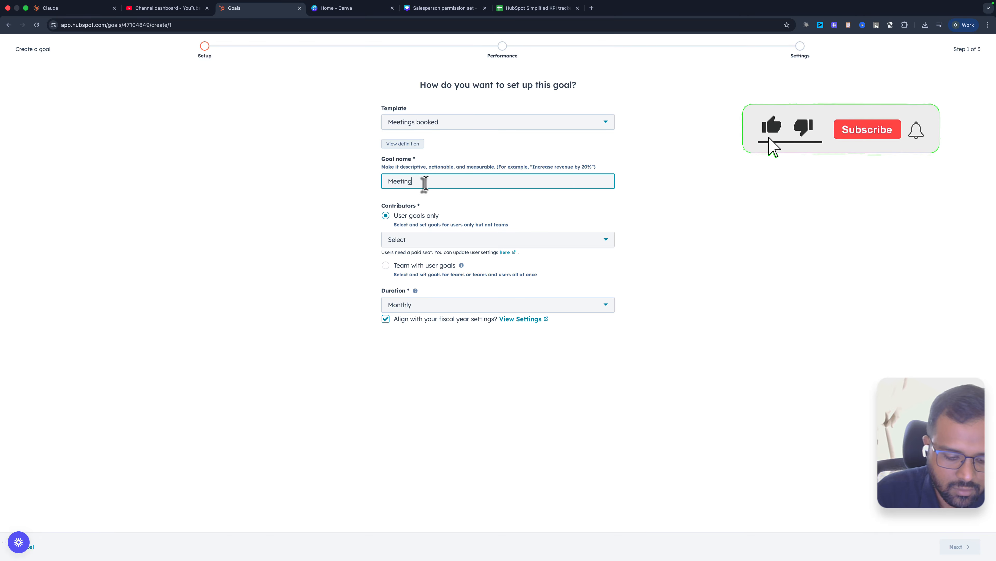
key(BackSpace)
text(s booked)
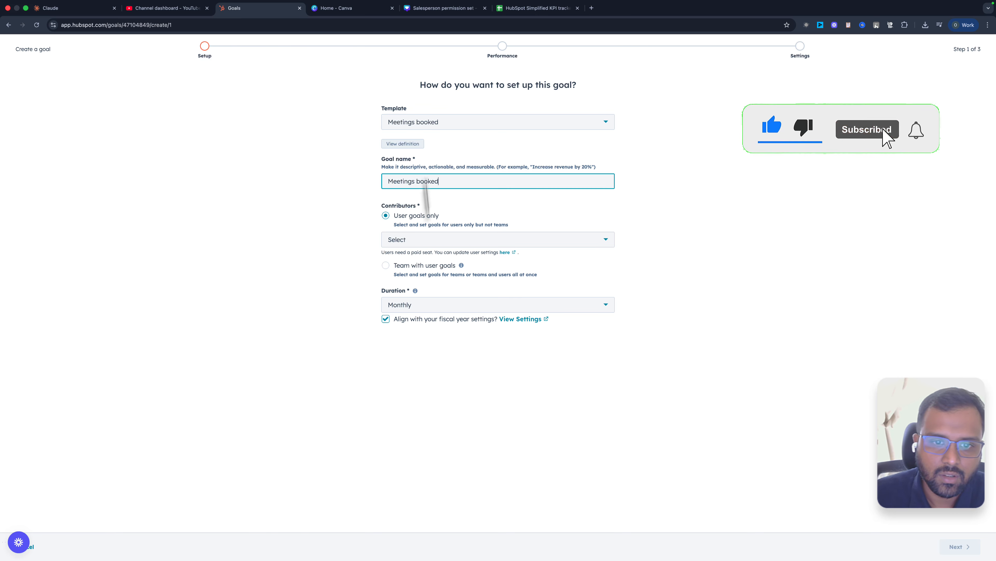
- Add both users without an assigned team as contributors under User goals only
click(427, 240)
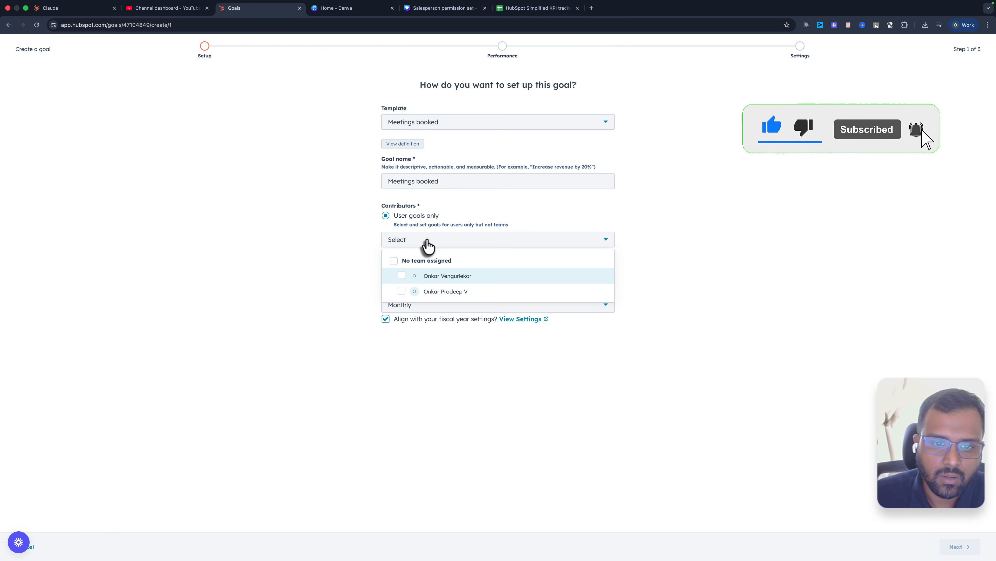
click(412, 277)
click(401, 292)
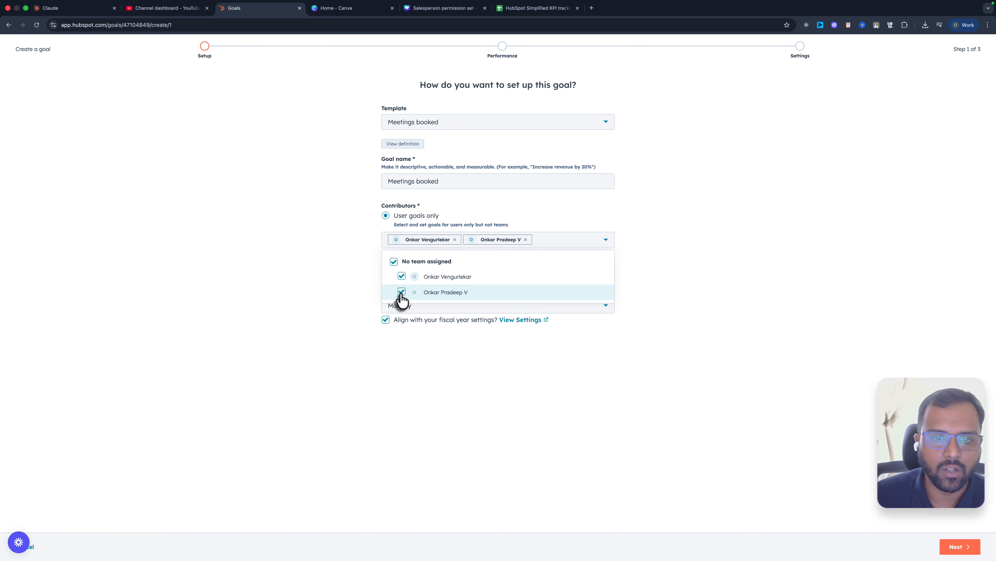
click(356, 299)
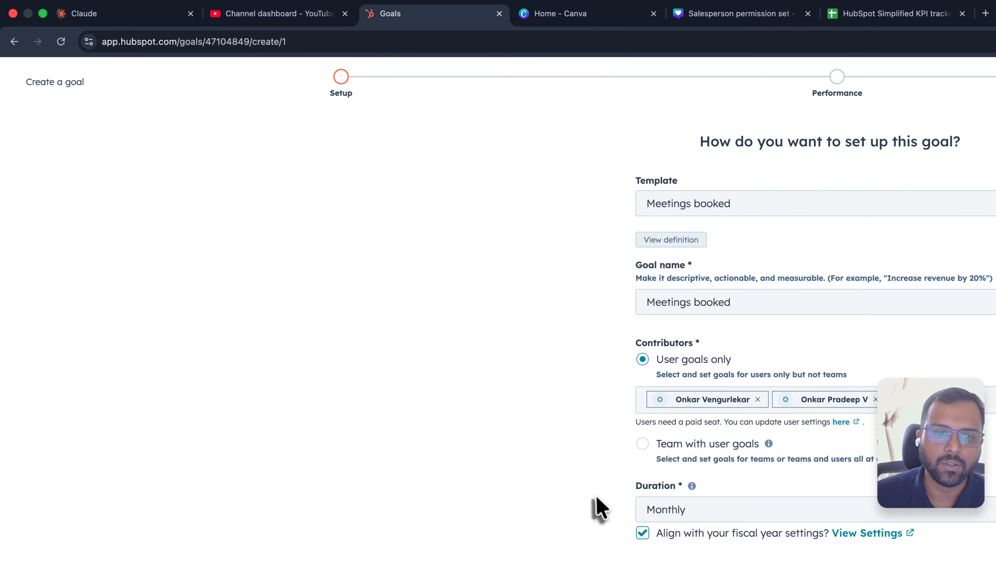
- Choose Monthly as the goal duration and proceed to the performance targets
click(718, 510)
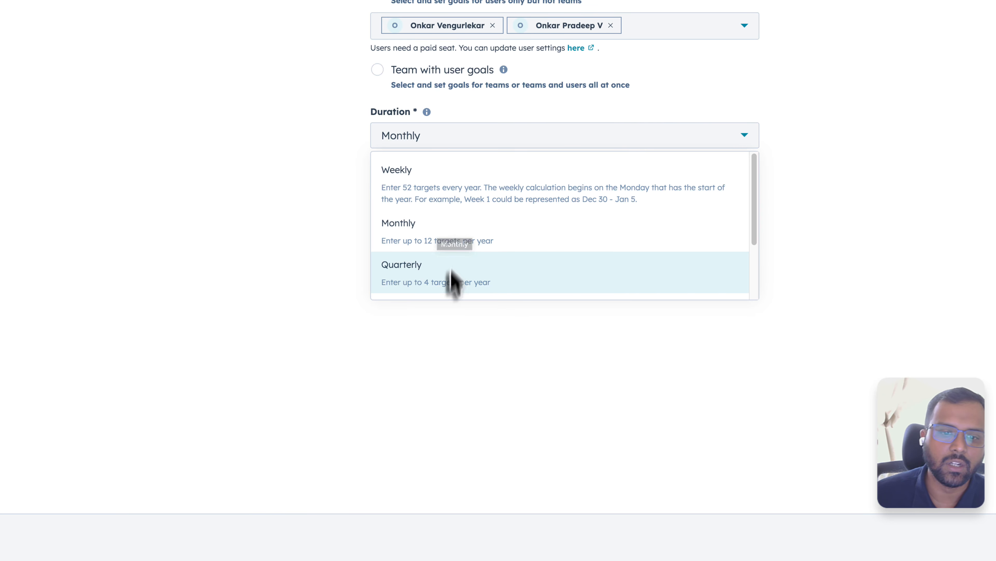
click(455, 236)
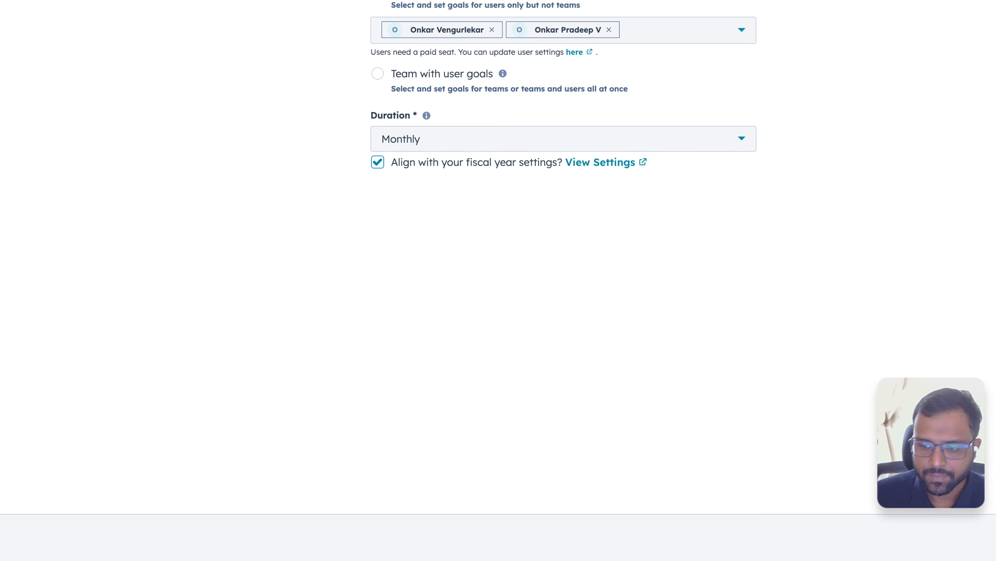
click(958, 547)
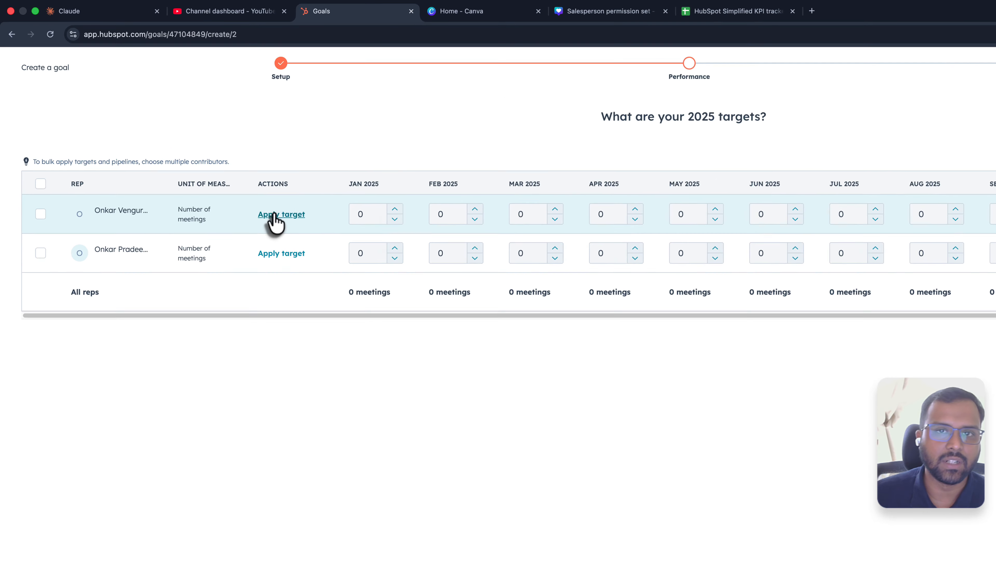
- Apply a target of 15 meetings to every month of 2025 for both contributors and proceed to the goal settings
click(277, 215)
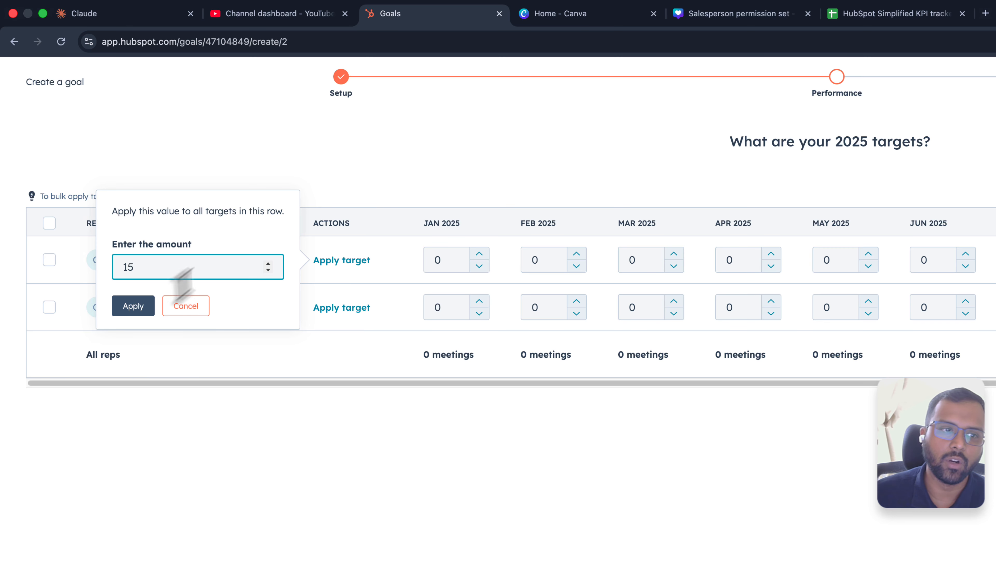
click(145, 312)
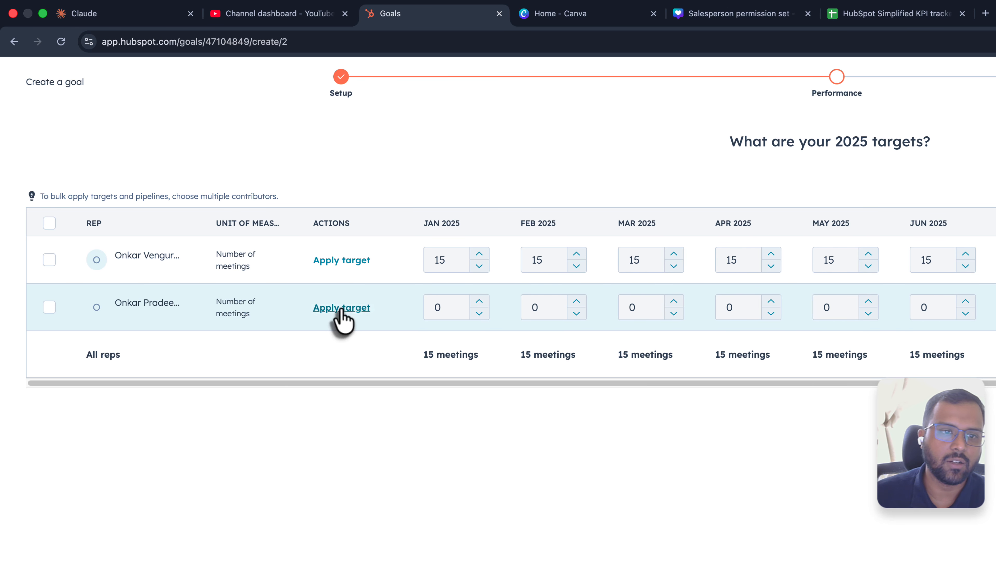
click(14, 314)
text(15)
key(Return)
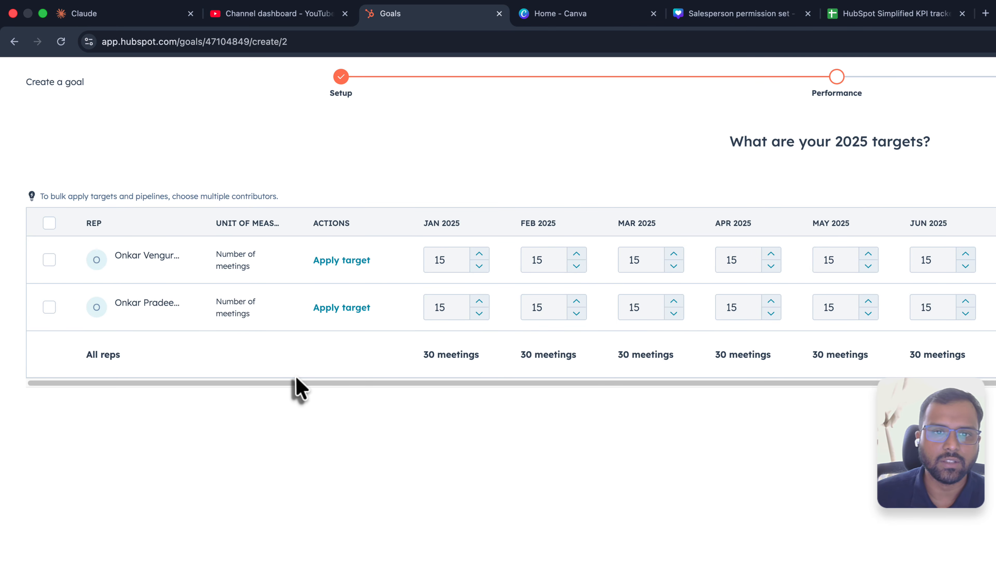
drag(298, 384, 756, 411)
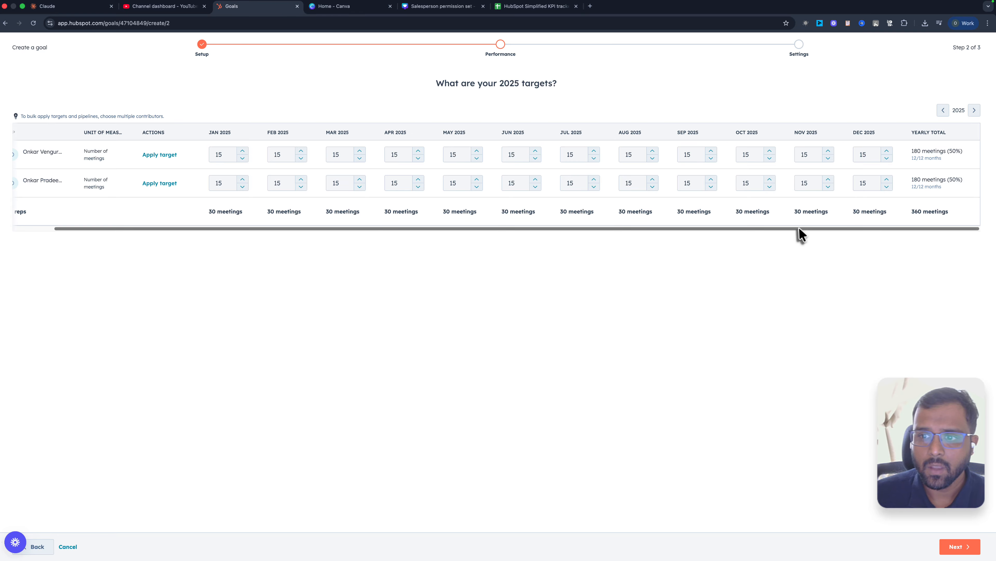
drag(733, 229, 691, 229)
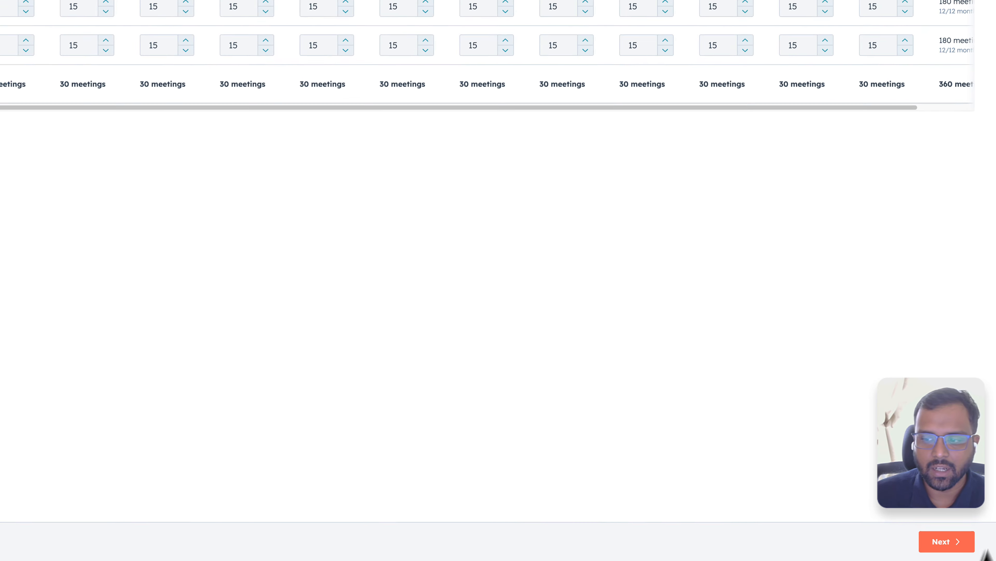
click(957, 546)
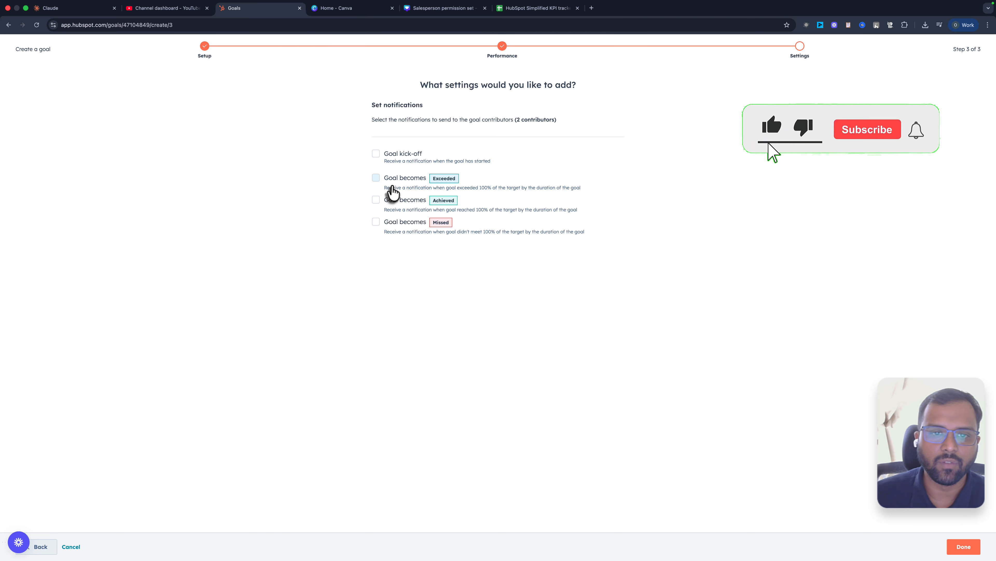
- Enable the Goal kick-off, Exceeded and Achieved notifications, leave Missed disabled, and finish creating the goal
click(376, 179)
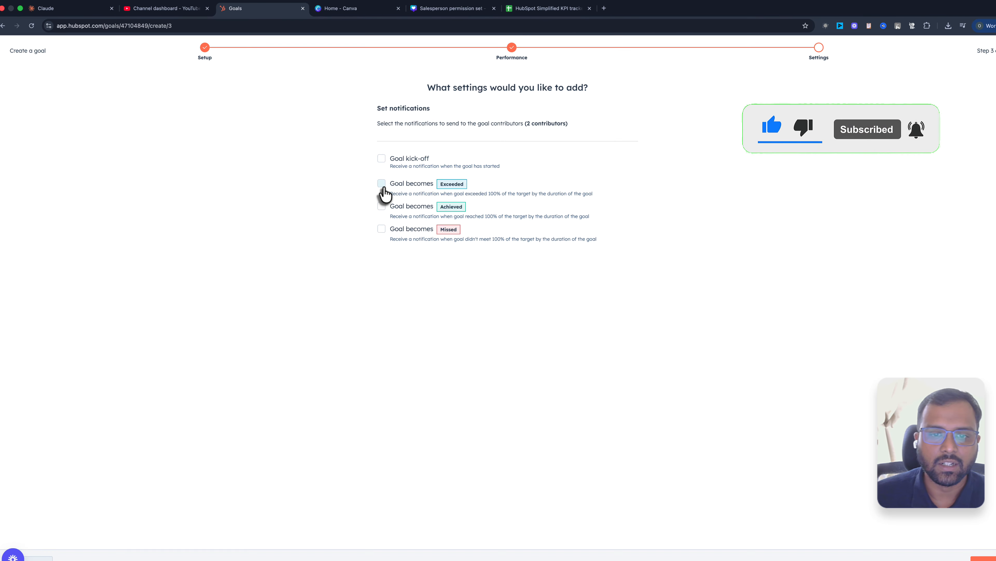
click(495, 333)
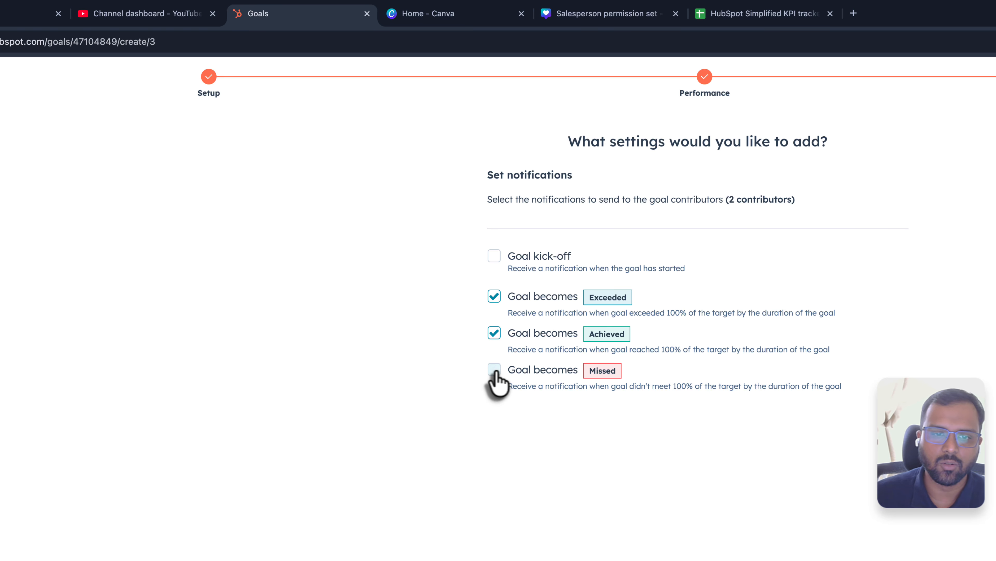
click(494, 371)
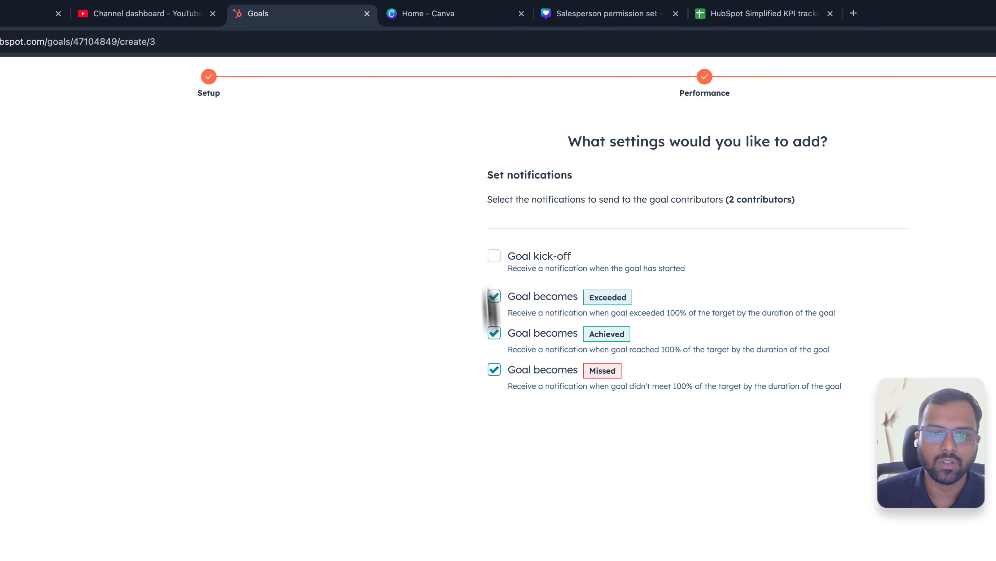
click(494, 370)
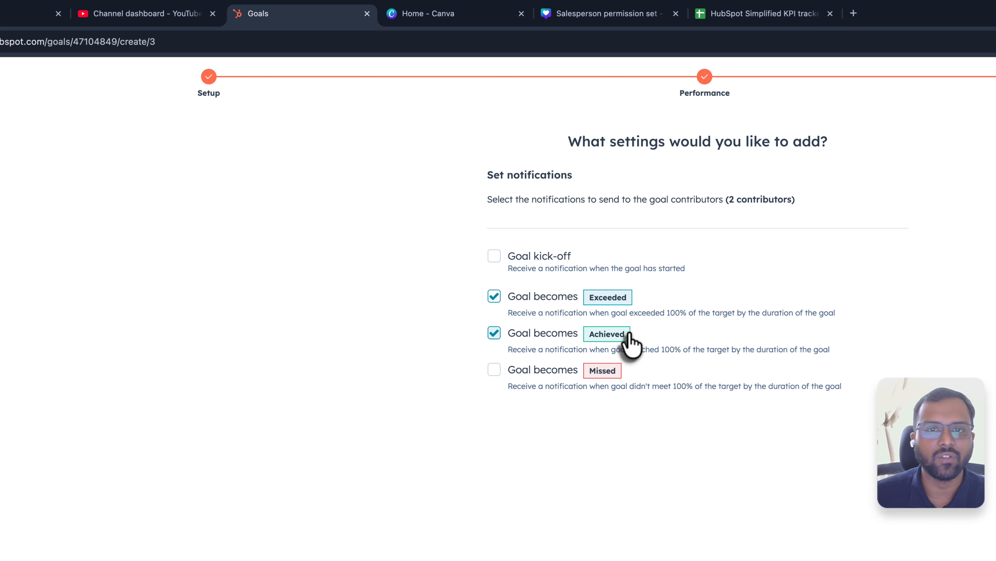
click(495, 256)
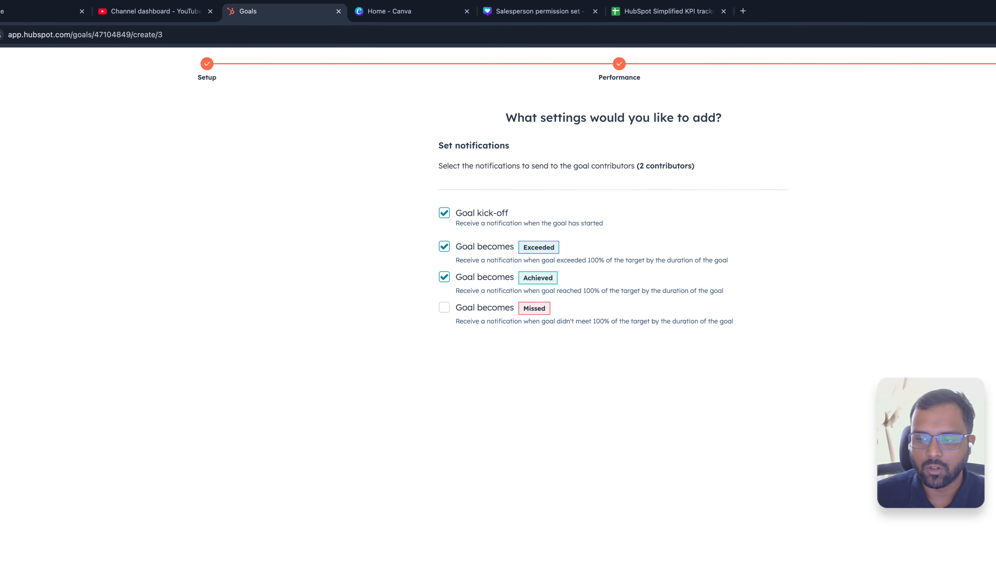
click(963, 548)
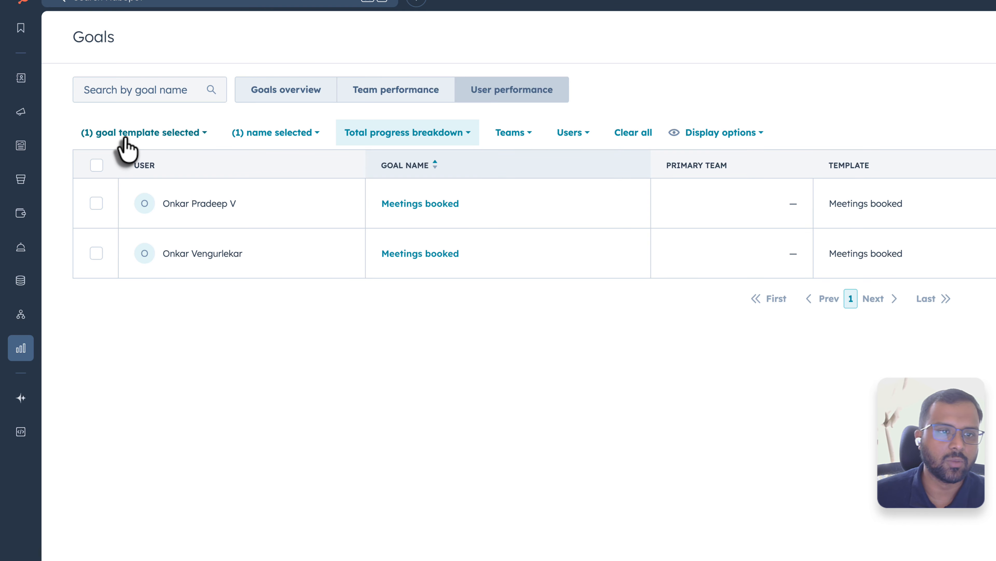
- Open the Meetings booked goal from the goals overview and review its summary charts, leaderboard and user goal status
mouse_move(24, 350)
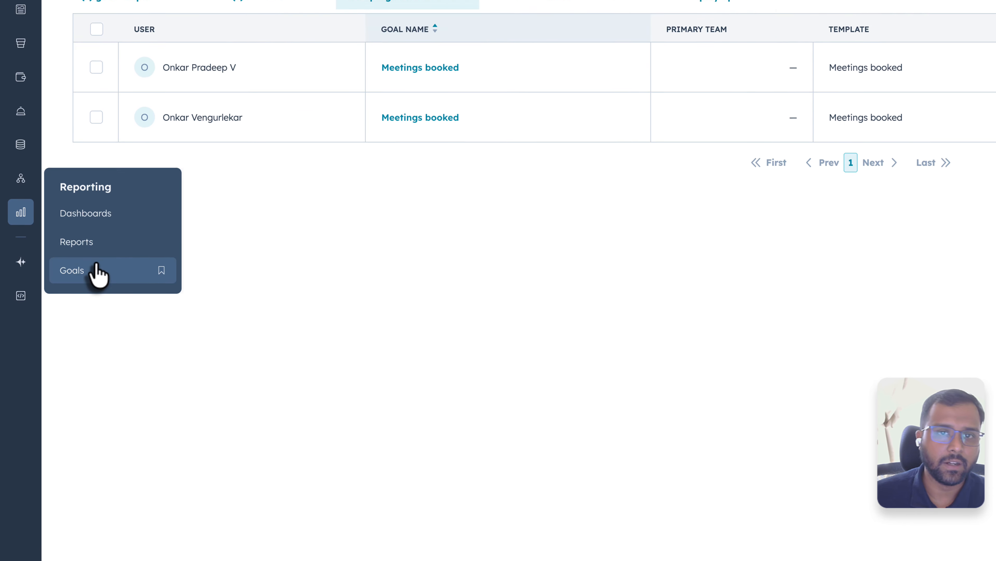
click(100, 405)
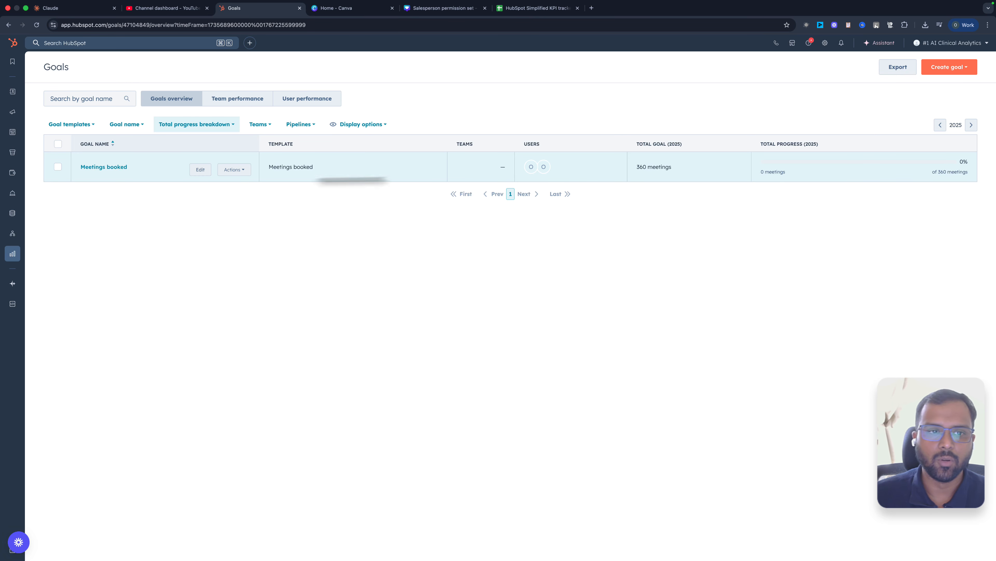
click(105, 168)
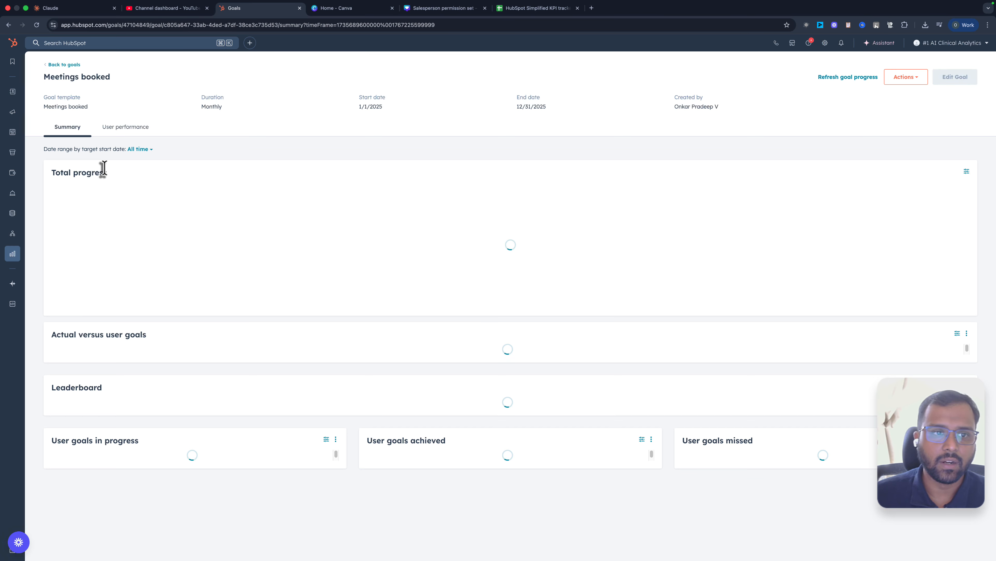
scroll(271, 223, down, 2)
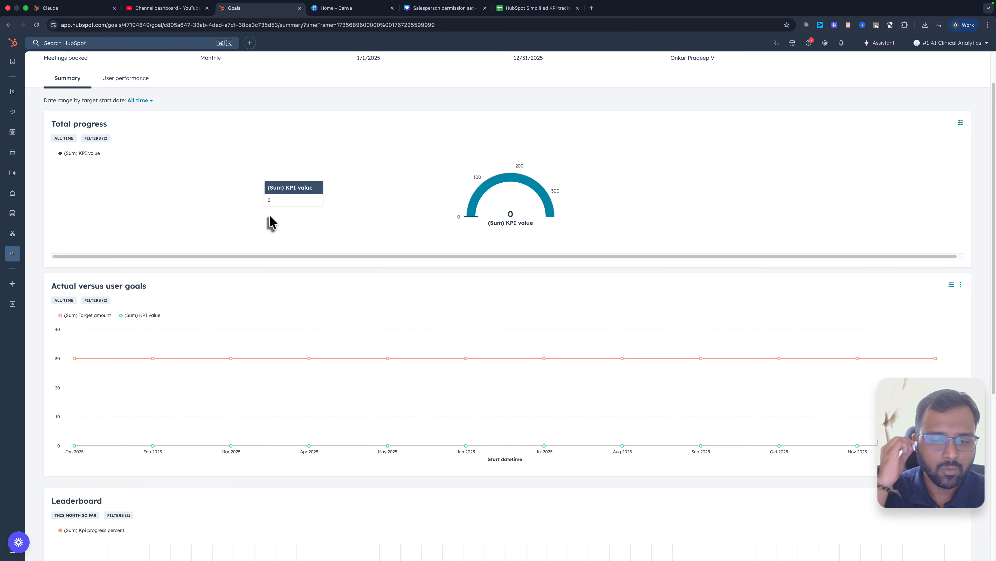
scroll(270, 216, up, 2)
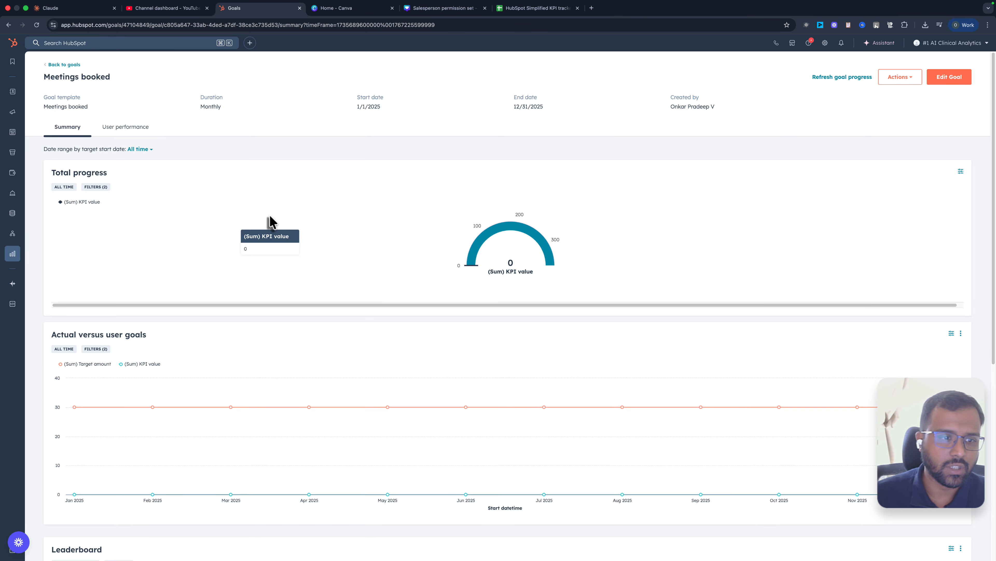
scroll(270, 216, down, 10)
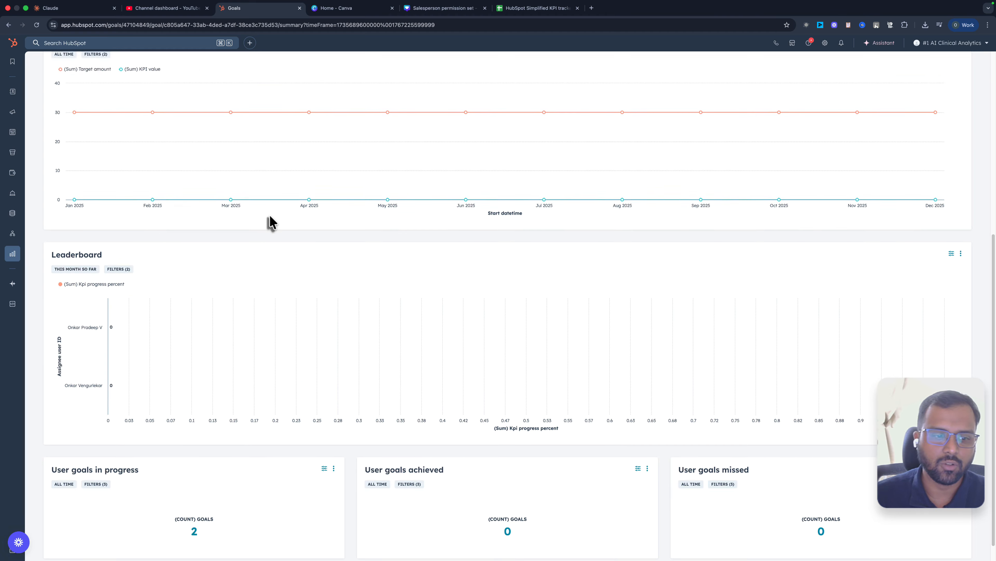
scroll(270, 214, up, 10)
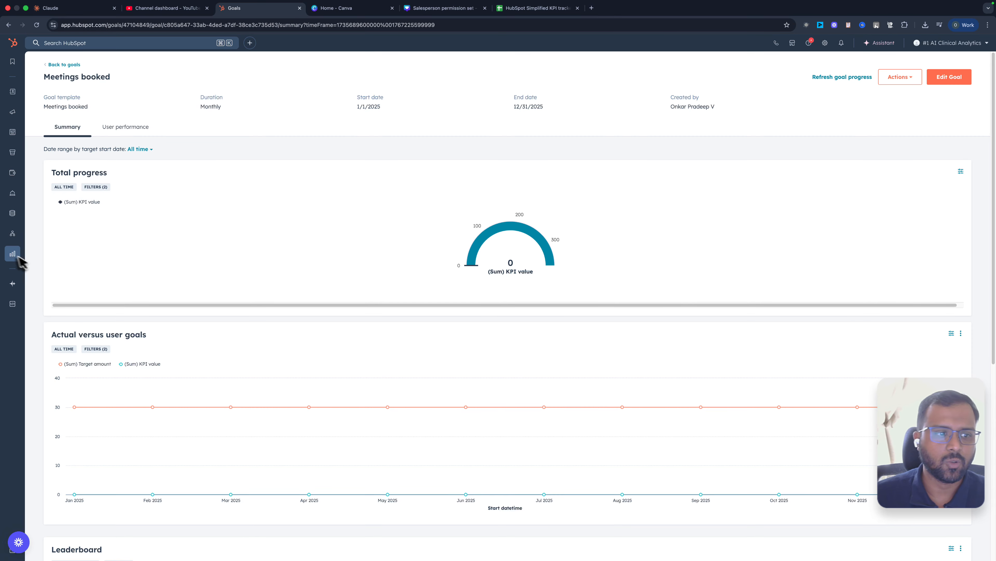
- Return to the goals overview and open the template gallery for creating another goal
mouse_move(14, 253)
click(94, 271)
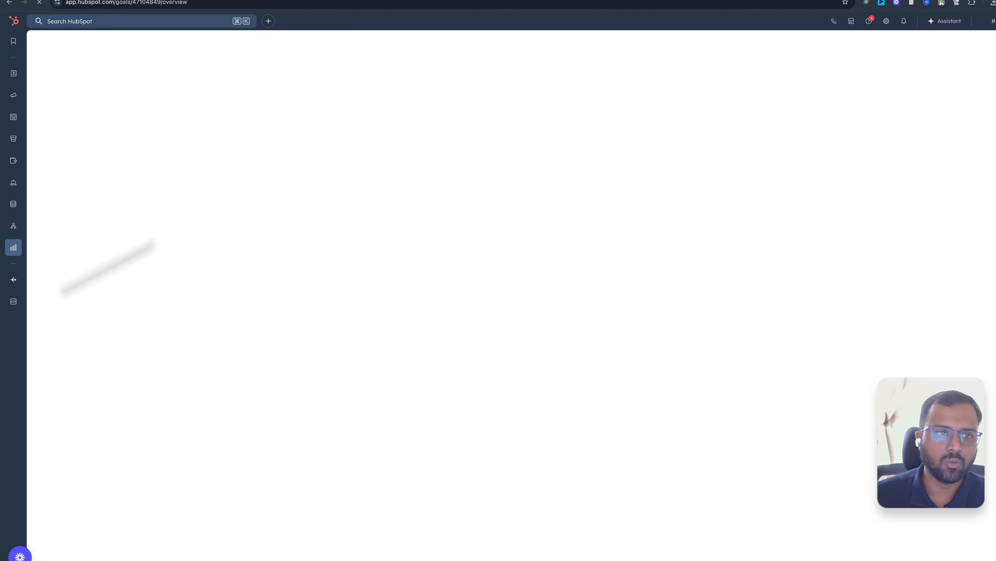
click(958, 74)
click(885, 98)
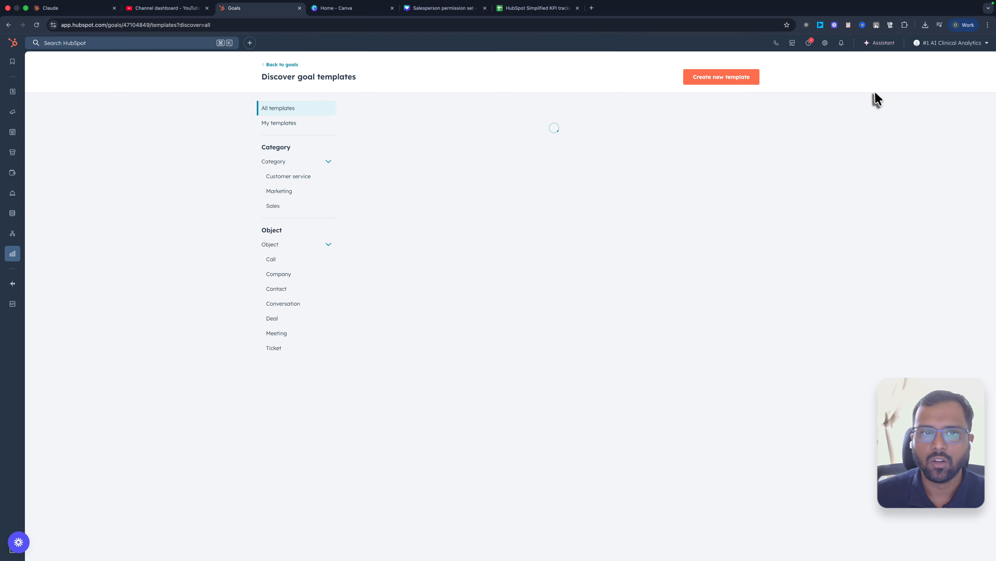